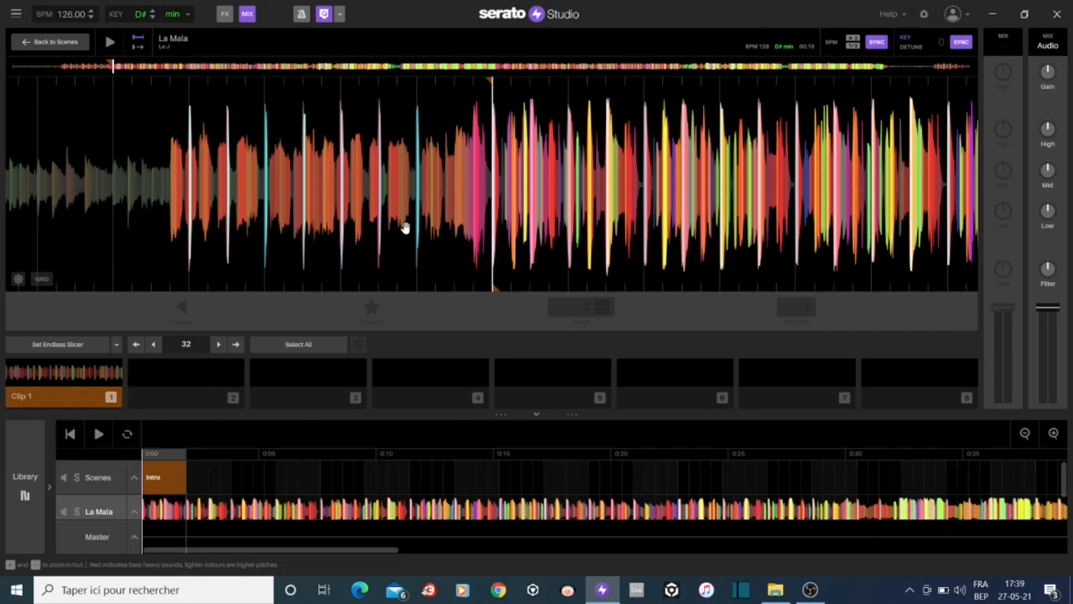
- Undo the clip placement on the La Mala track and audition the song from its very beginning
{"action": "key", "text": "ctrl+z"}
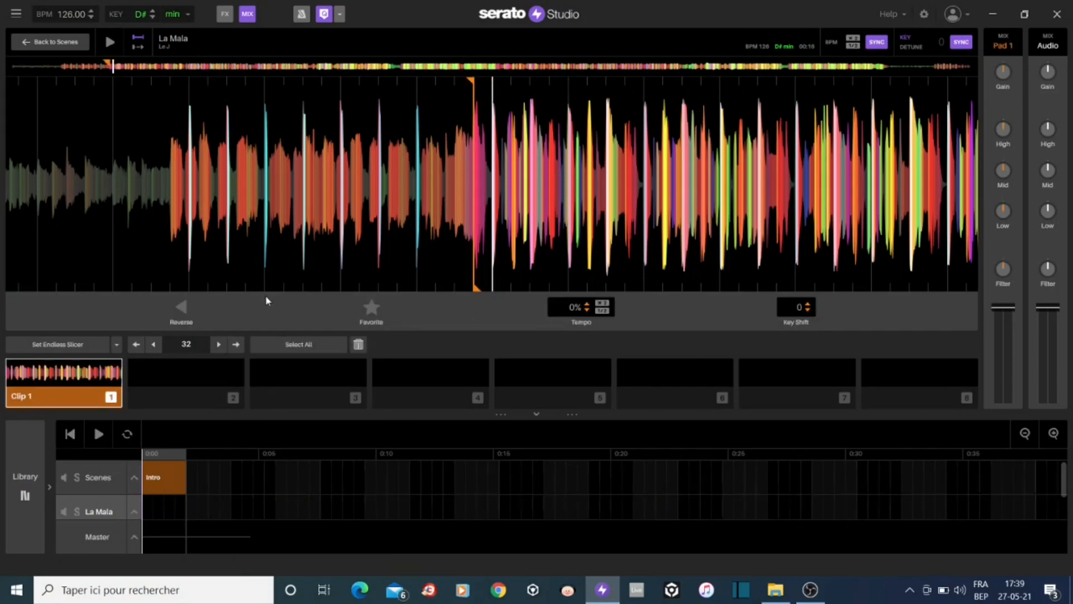
{"action": "left_click_drag", "start_coordinate": [146, 198], "coordinate": [434, 337]}
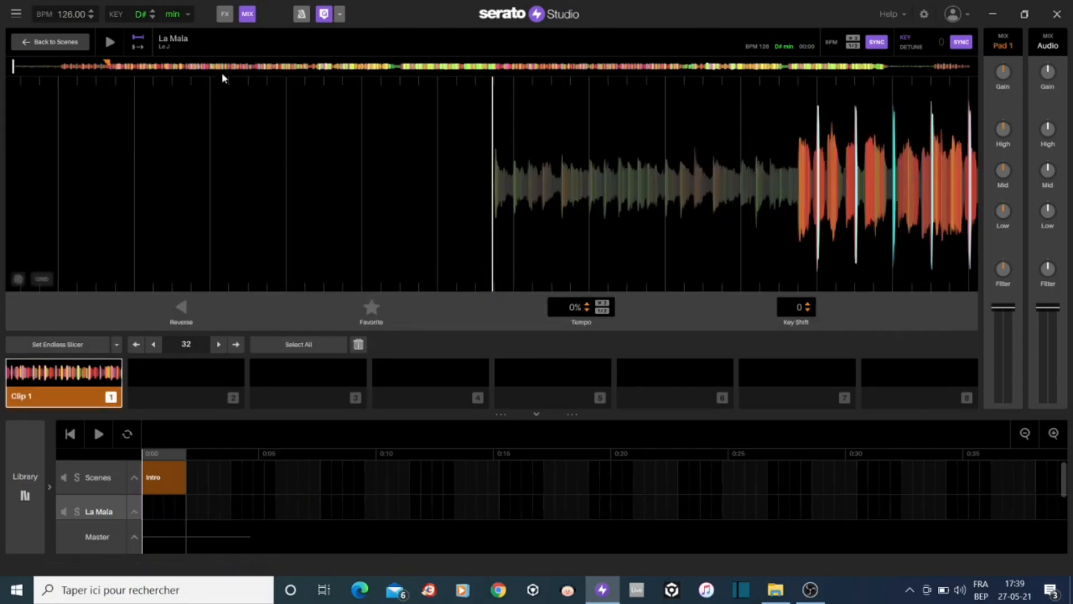
{"action": "left_click", "coordinate": [111, 42]}
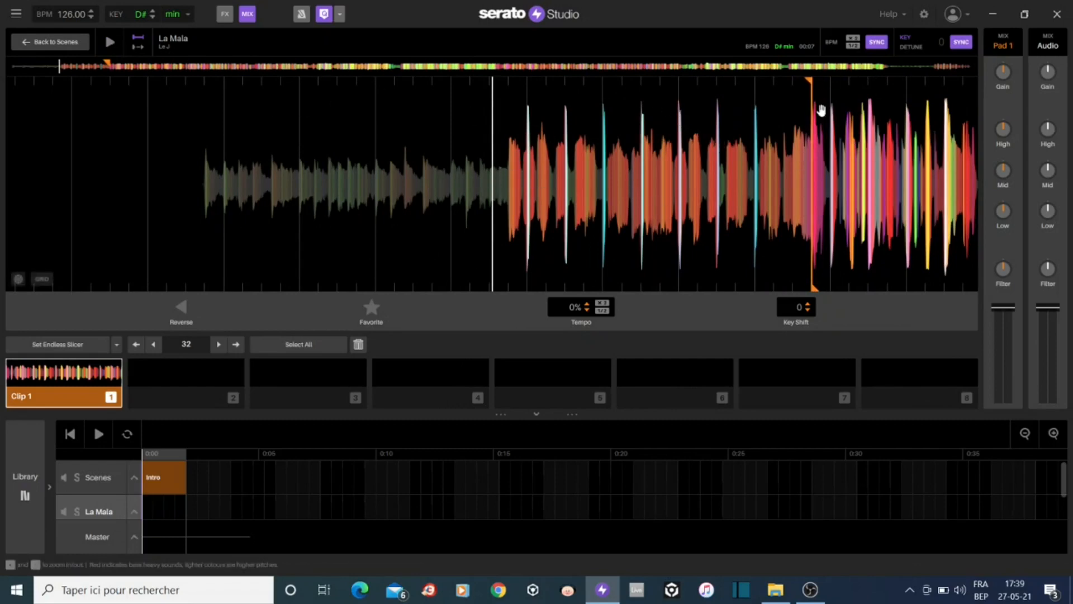
{"action": "left_click_drag", "start_coordinate": [545, 182], "coordinate": [583, 233]}
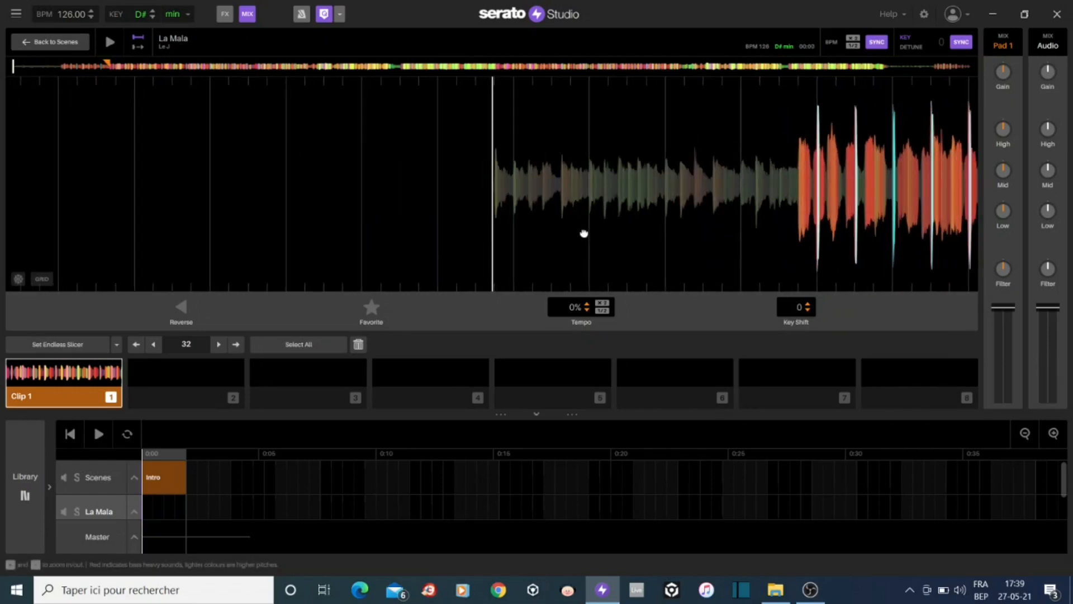
- Set Clip 2 to cover the quiet opening of La Mala and place it twice in a row from 0:00 on the track
{"action": "left_click", "coordinate": [195, 372]}
{"action": "left_click_drag", "start_coordinate": [487, 289], "coordinate": [792, 274]}
{"action": "left_click_drag", "start_coordinate": [180, 391], "coordinate": [211, 506]}
{"action": "left_click_drag", "start_coordinate": [210, 376], "coordinate": [392, 498]}
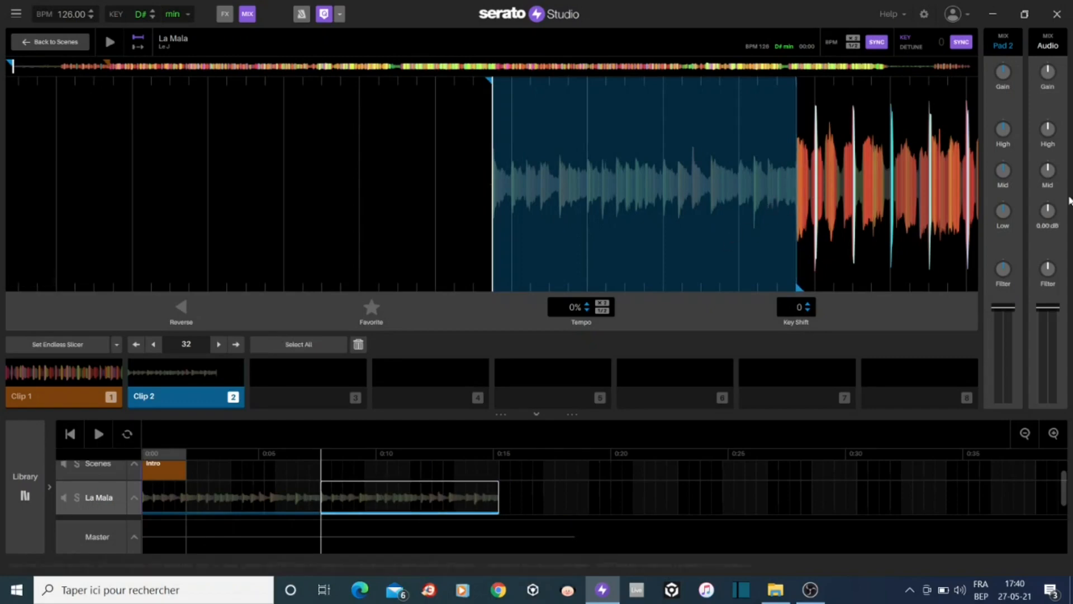
- Set Clip 3 where the full beat begins, place it after the second Clip 2 at 0:15, and preview the arrangement from the start
{"action": "mouse_move", "coordinate": [815, 246]}
{"action": "left_mouse_down"}
{"action": "mouse_move", "coordinate": [786, 258]}
{"action": "mouse_move", "coordinate": [187, 263]}
{"action": "left_mouse_up"}
{"action": "left_click_drag", "start_coordinate": [655, 208], "coordinate": [629, 220]}
{"action": "left_click", "coordinate": [314, 380]}
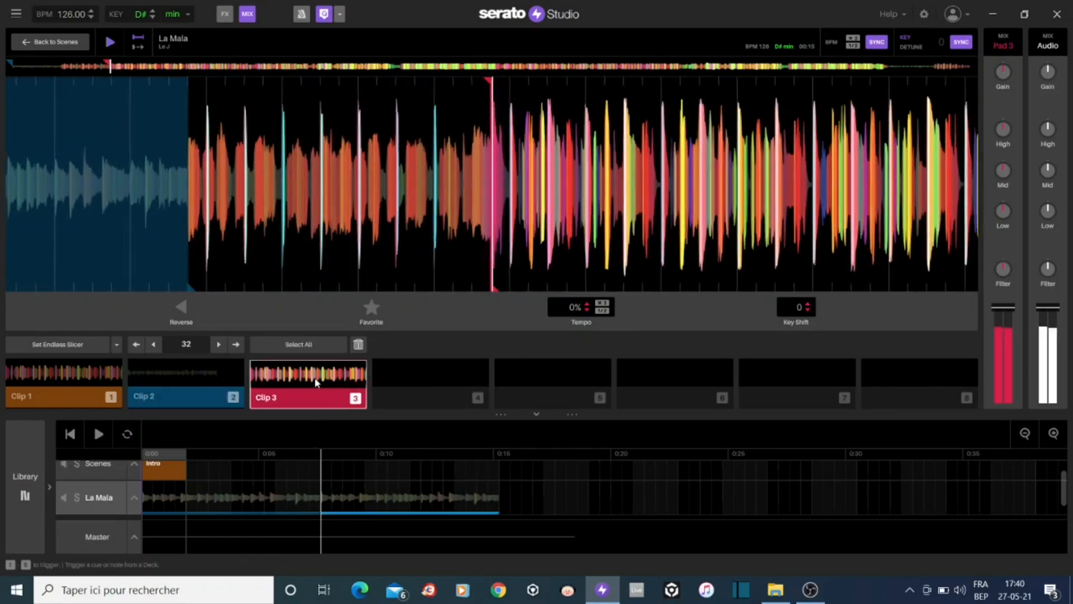
{"action": "left_click_drag", "start_coordinate": [313, 380], "coordinate": [566, 504]}
{"action": "left_click", "coordinate": [70, 435]}
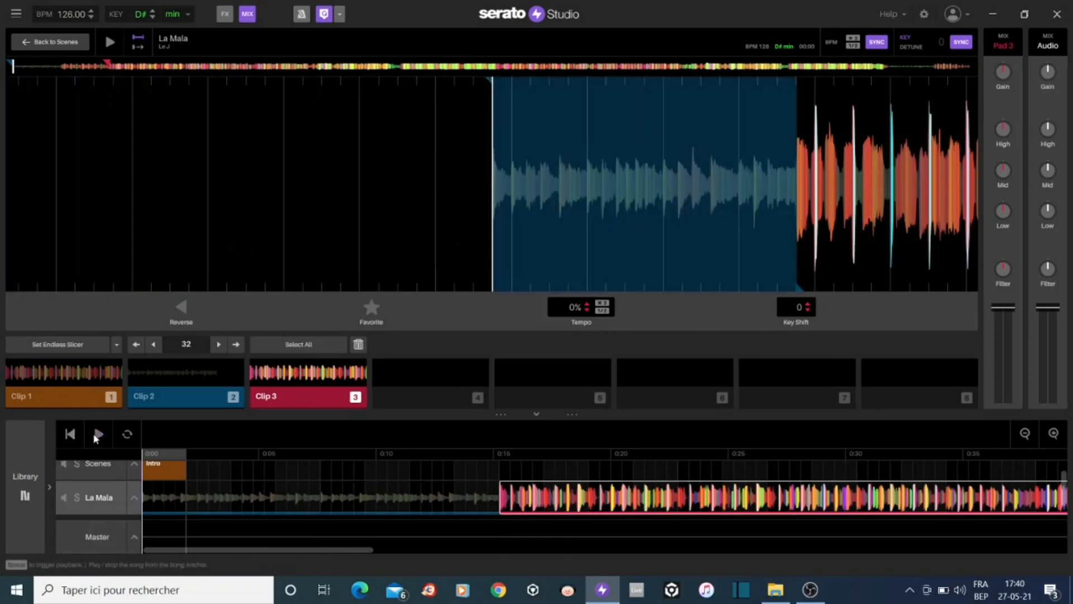
{"action": "left_click", "coordinate": [97, 435]}
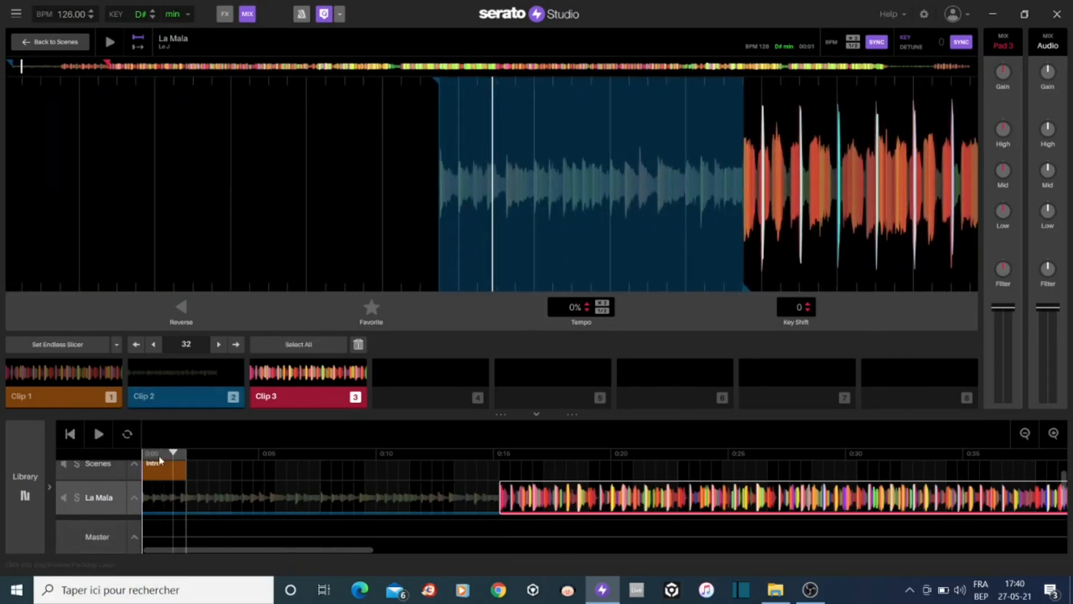
- In the Intro scene, program Punch Kick on steps 1, 5, 9 and 13 and Snare on steps 5 and 13
{"action": "left_click", "coordinate": [150, 472]}
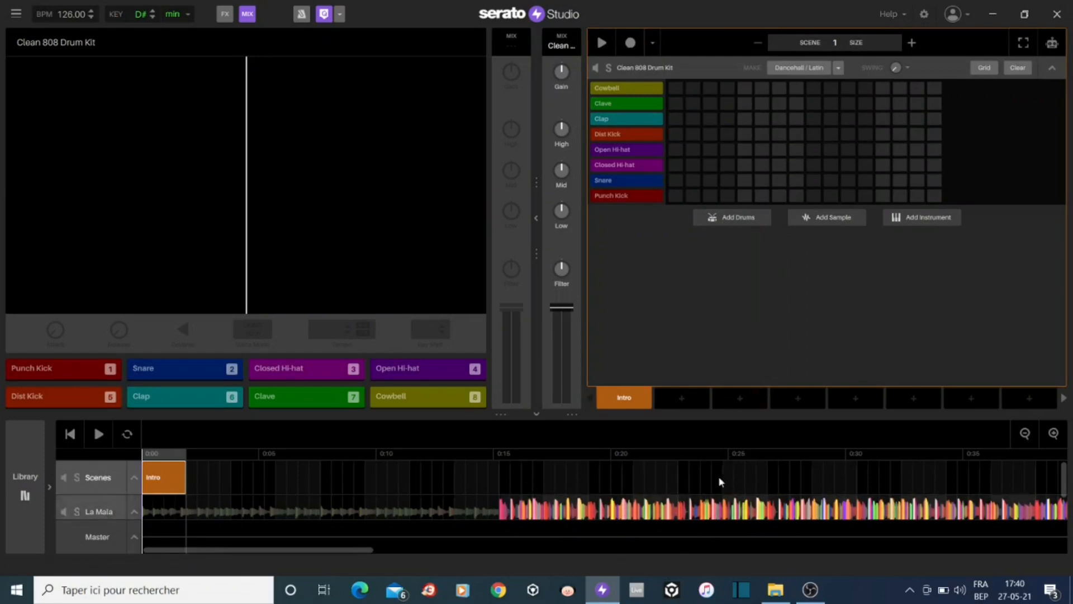
{"action": "left_click", "coordinate": [676, 196]}
{"action": "left_click", "coordinate": [746, 197]}
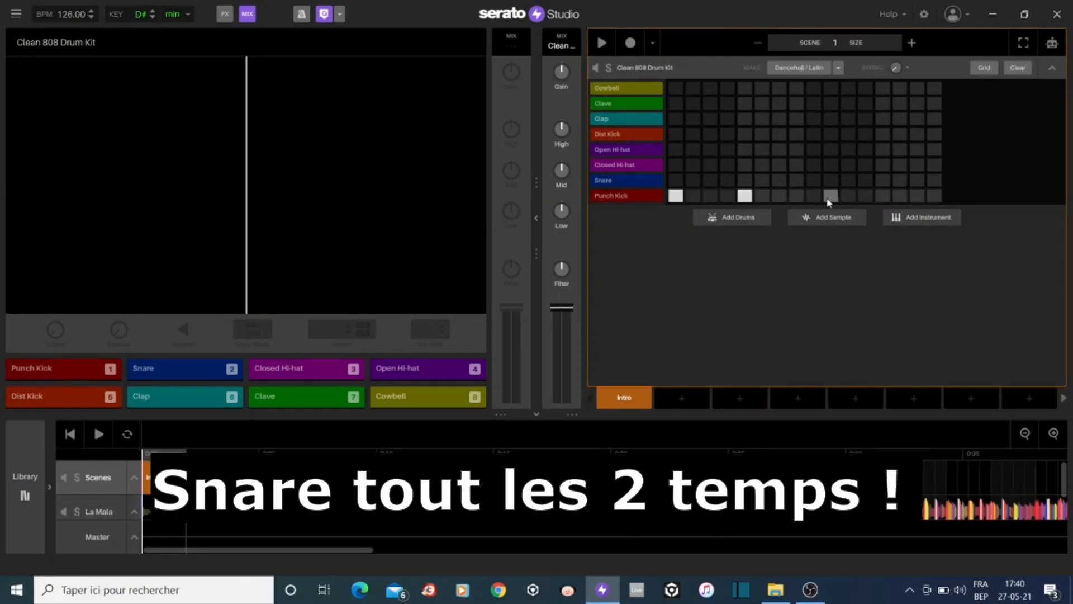
{"action": "left_click", "coordinate": [729, 181]}
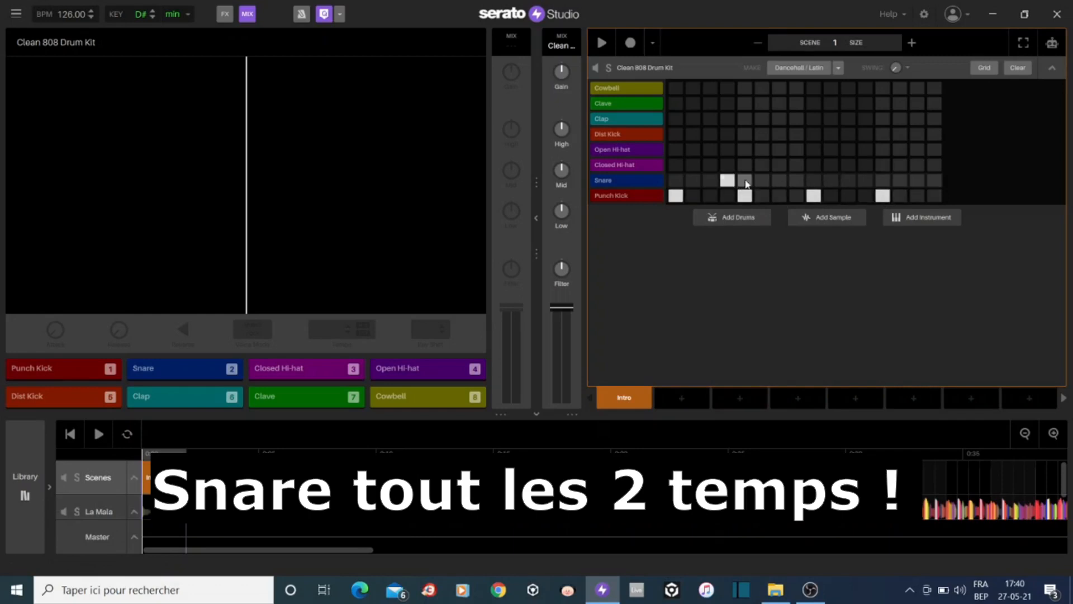
{"action": "left_click_drag", "start_coordinate": [730, 183], "coordinate": [746, 183]}
{"action": "left_click", "coordinate": [744, 180]}
- Extend the Intro scene to size 8 and play the arrangement to check the drums over the clips
{"action": "left_click", "coordinate": [910, 43]}
{"action": "left_click", "coordinate": [910, 43]}
{"action": "left_click", "coordinate": [910, 43]}
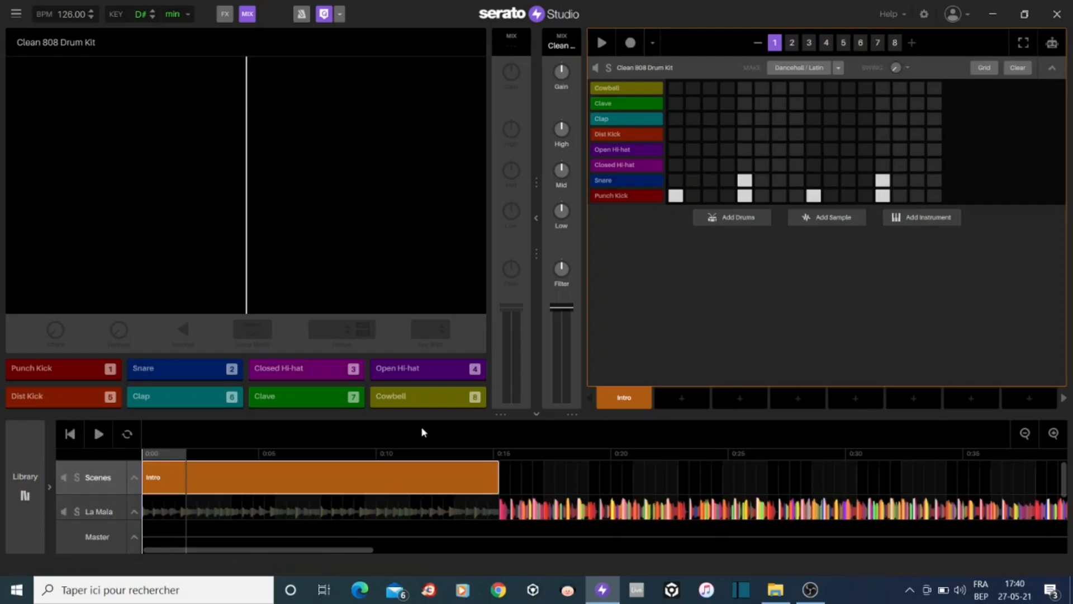
{"action": "left_click", "coordinate": [100, 434]}
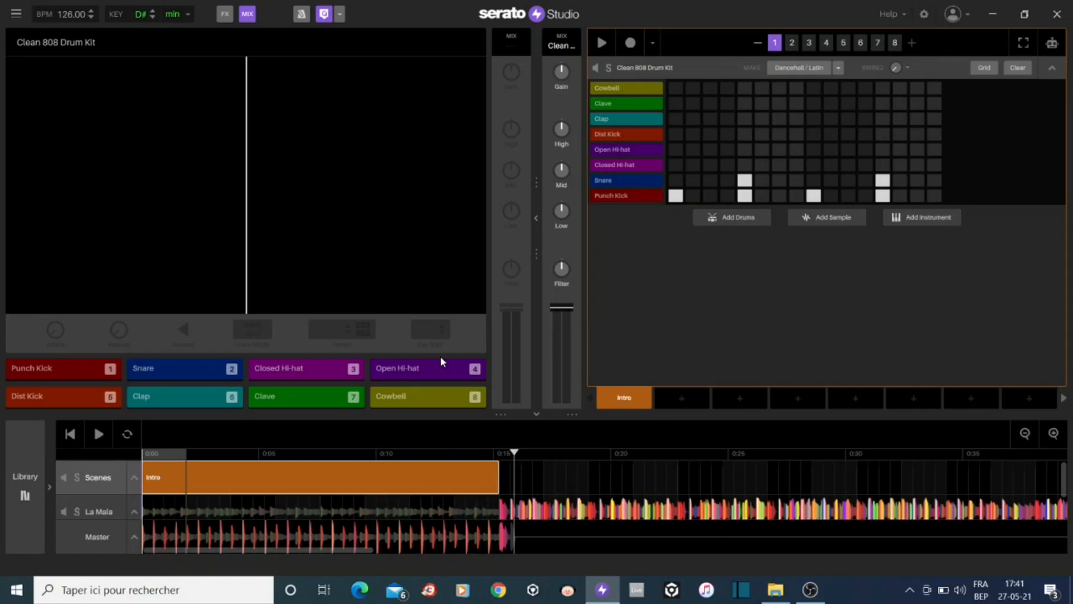
- Audition the drum outro near the end of La Mala and set Clip 4 at its start
{"action": "left_click", "coordinate": [545, 507]}
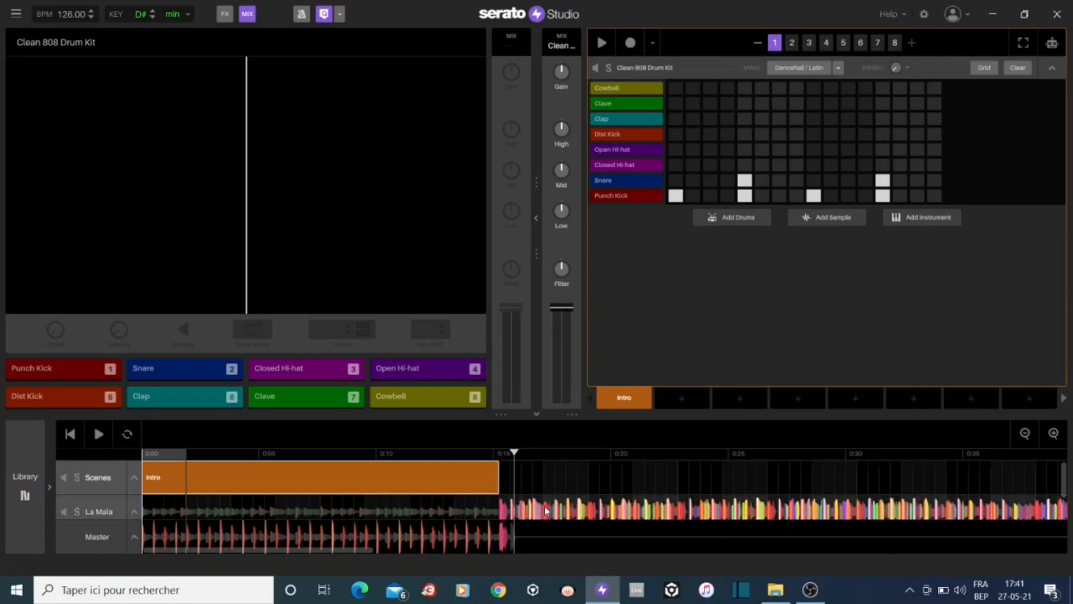
{"action": "left_click", "coordinate": [291, 379]}
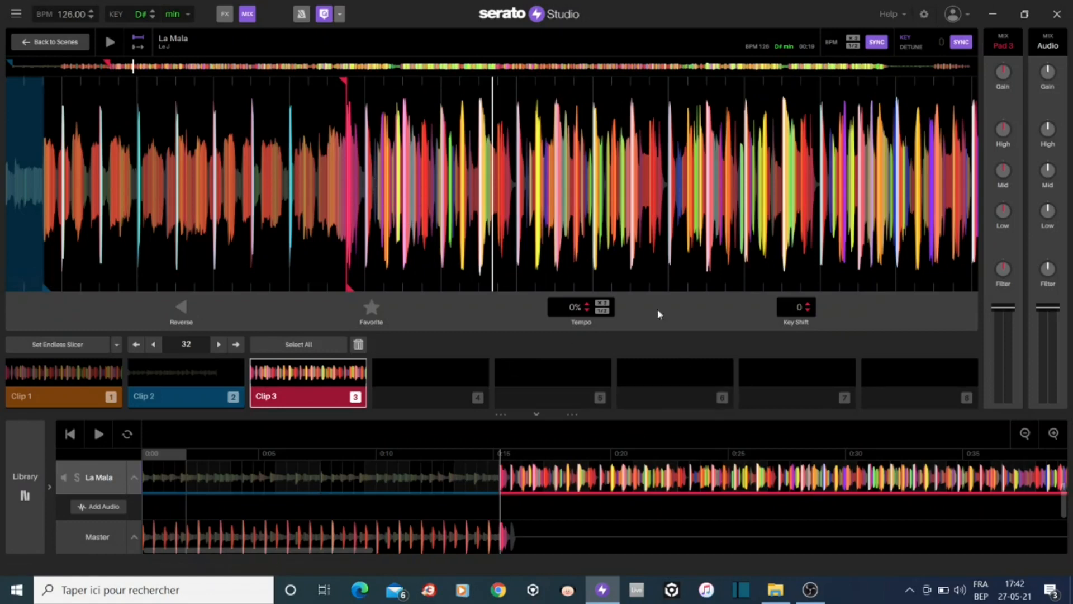
{"action": "left_click", "coordinate": [933, 66]}
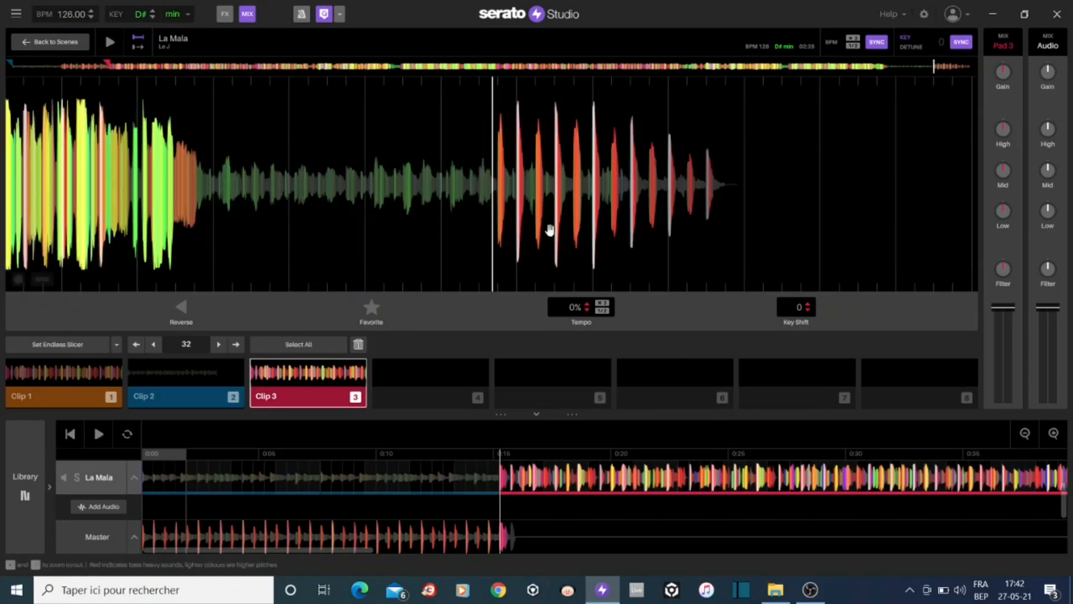
{"action": "key", "text": "space"}
{"action": "left_click", "coordinate": [411, 373]}
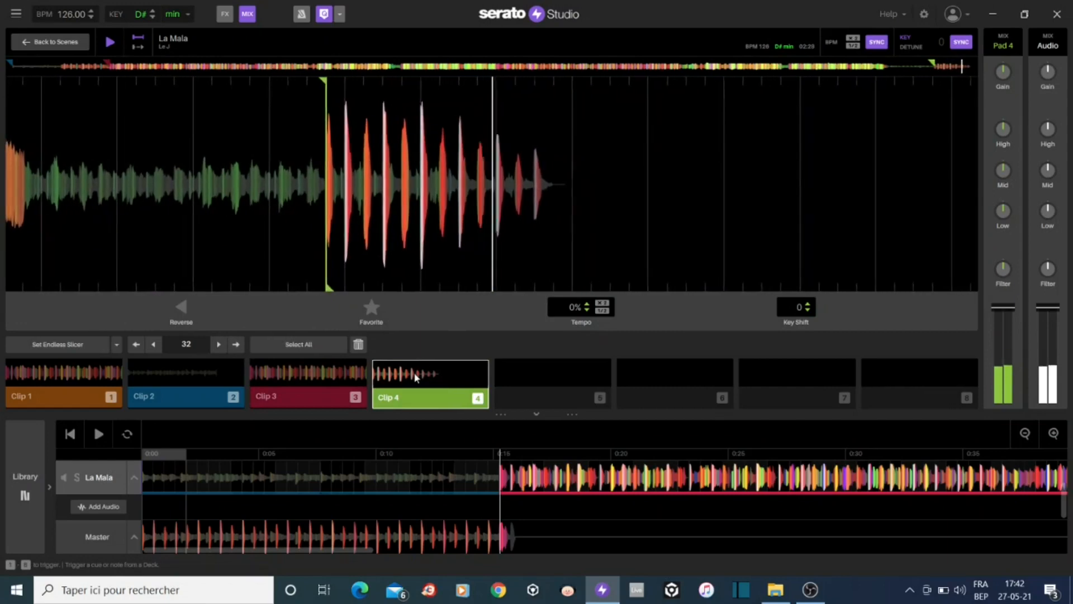
{"action": "key", "text": "space"}
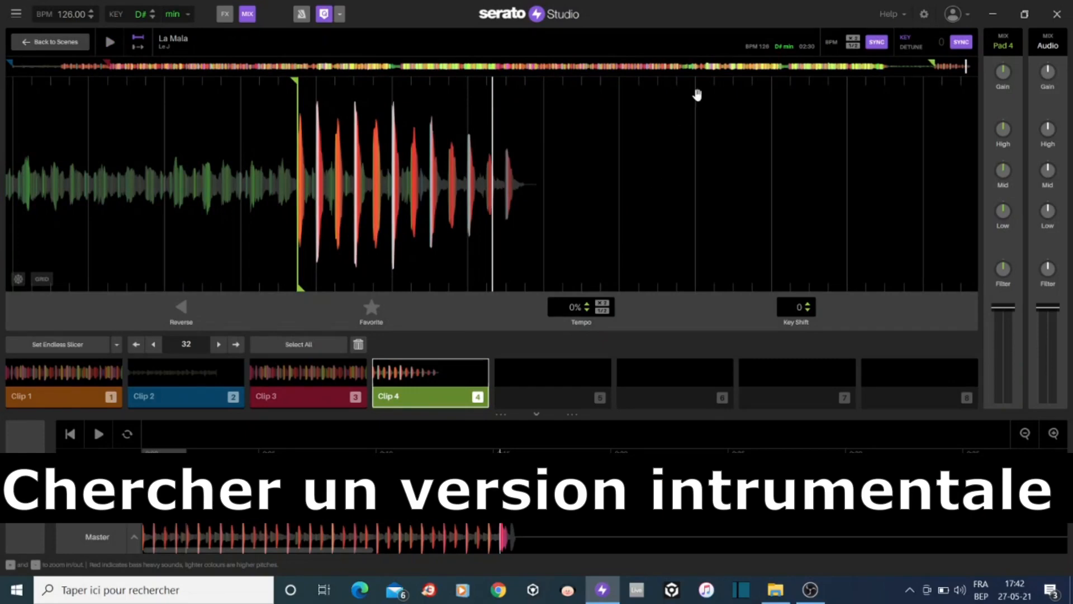
- Switch to Chrome, search YouTube for "la mala instru le j" and look through the results for an instrumental version
{"action": "left_click", "coordinate": [497, 590]}
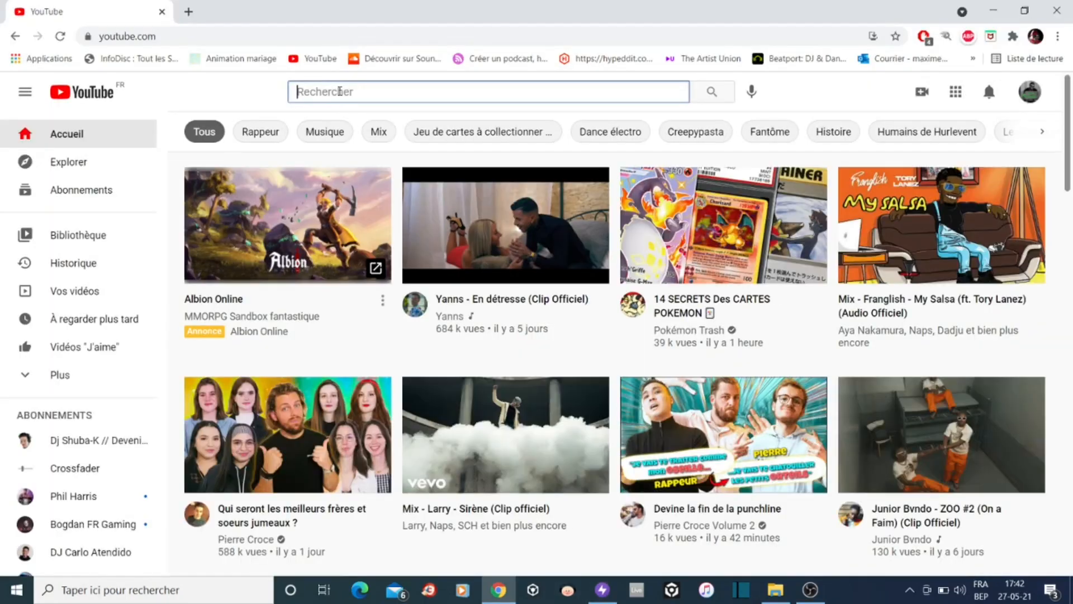
{"action": "type", "text": "la mala "}
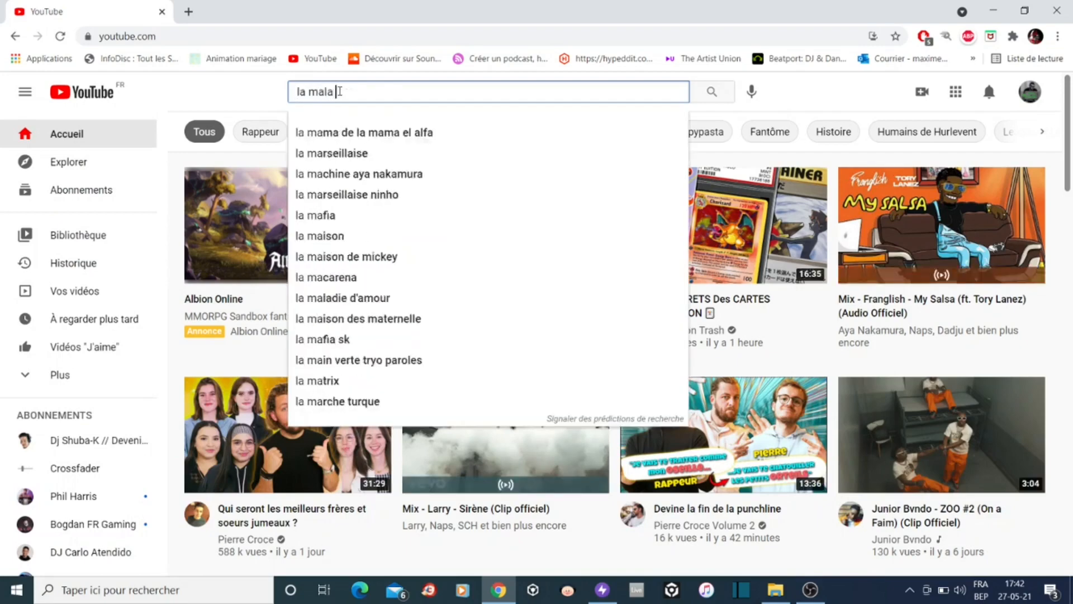
{"action": "type", "text": "instru le j"}
{"action": "key", "text": "Return"}
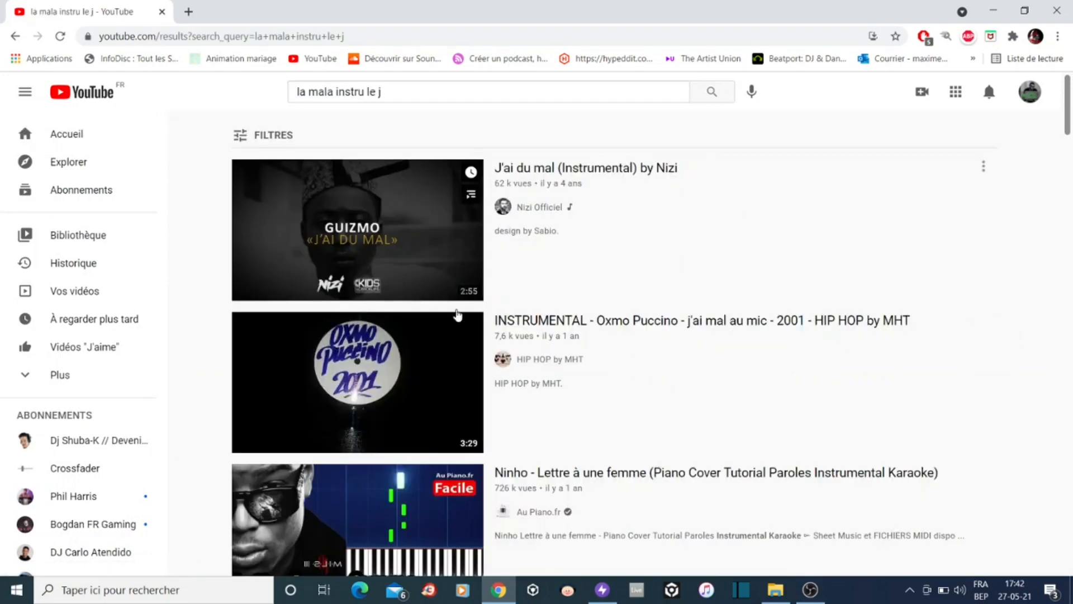
{"action": "scroll", "coordinate": [615, 369], "scroll_direction": "down", "scroll_amount": 2}
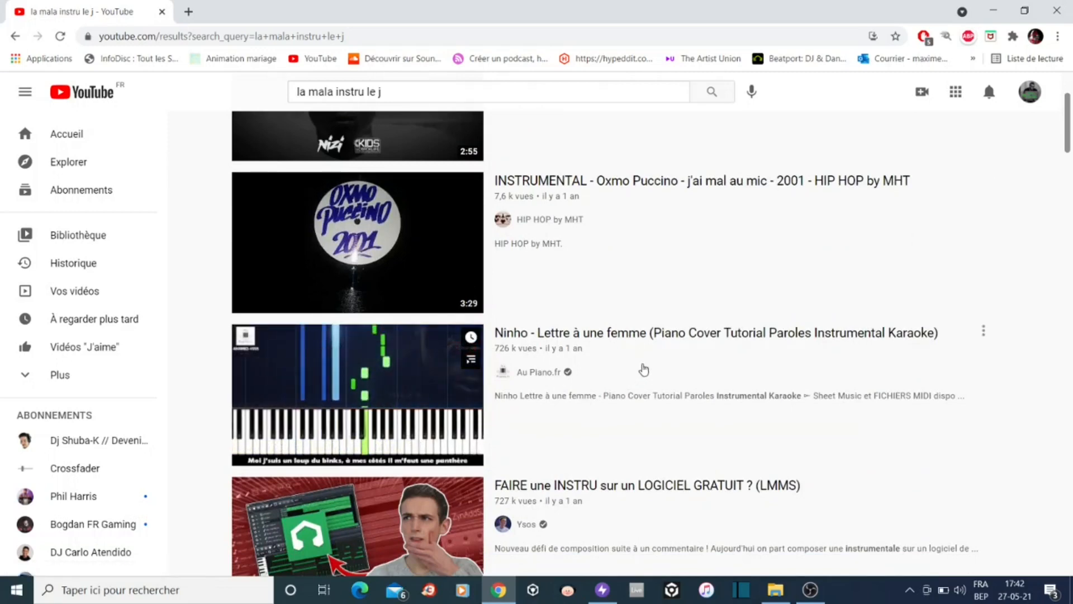
{"action": "scroll", "coordinate": [400, 244], "scroll_direction": "up", "scroll_amount": 2}
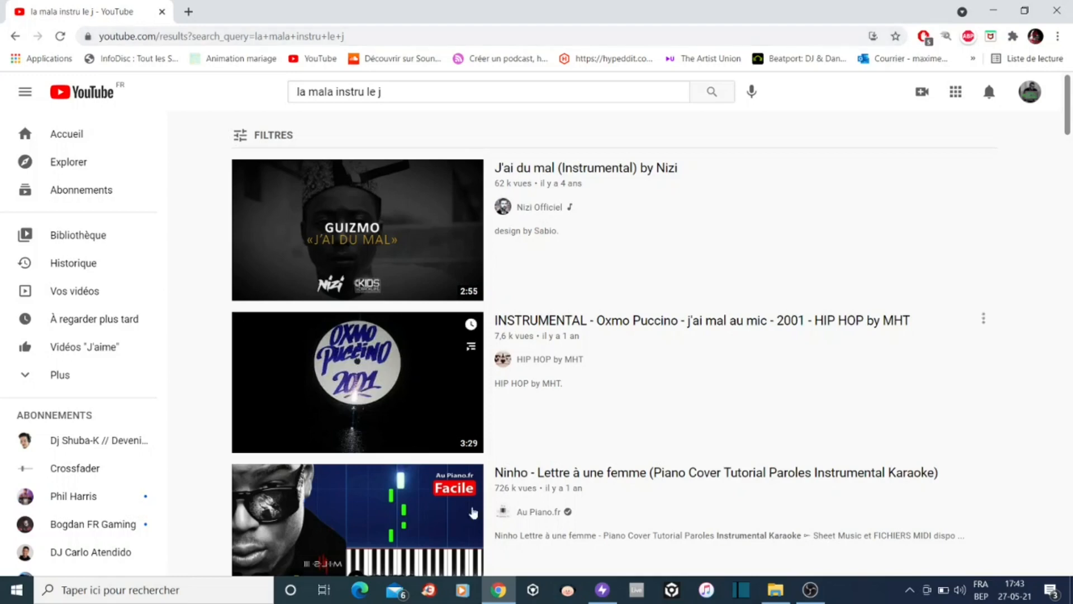
{"action": "mouse_move", "coordinate": [387, 489]}
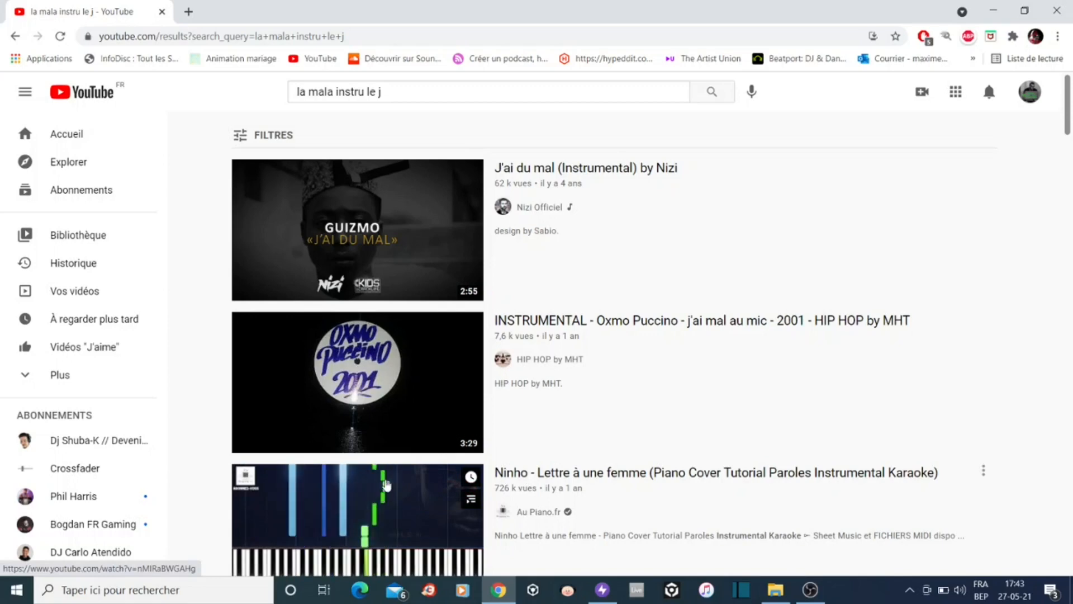
- Find the 320YTMp3 YouTube-to-MP3 converter site in a new browser tab and look over its page
{"action": "key", "text": "ctrl+t"}
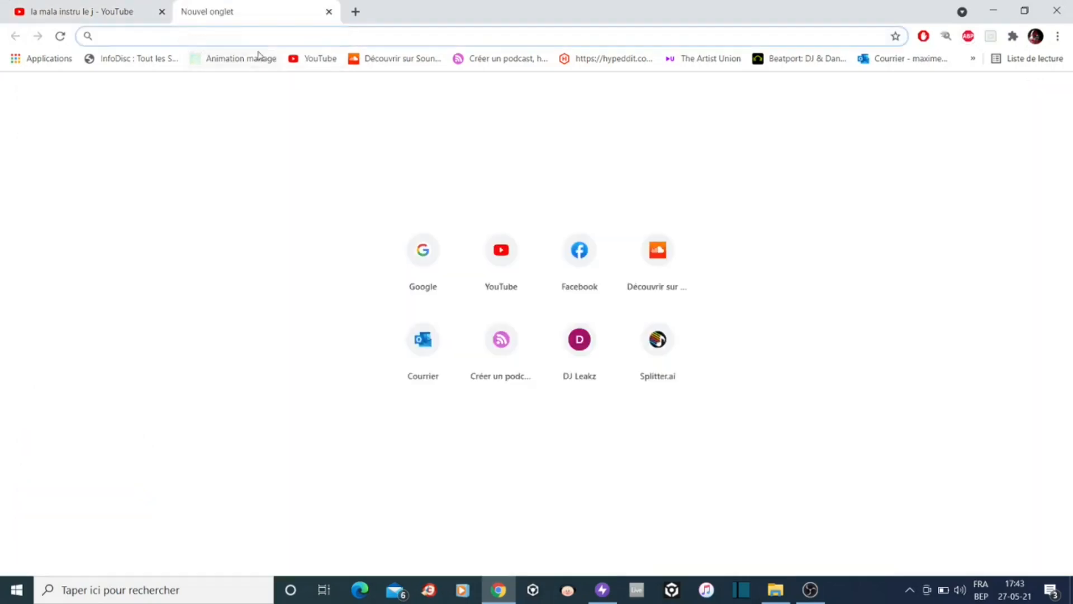
{"action": "type", "text": "goo"}
{"action": "key", "text": "Return"}
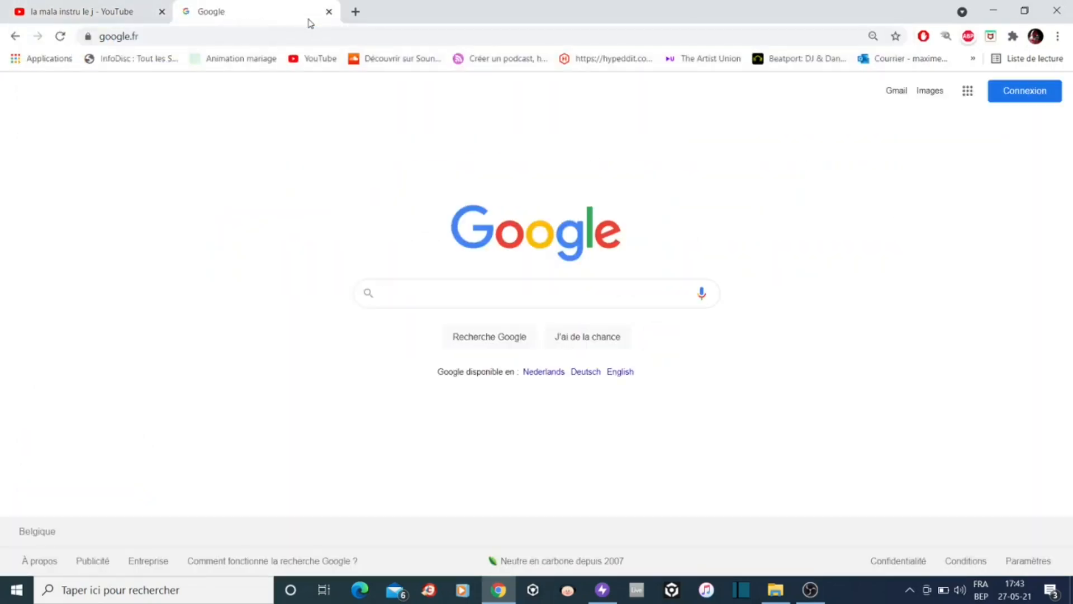
{"action": "type", "text": "youtu 320"}
{"action": "key", "text": "Return"}
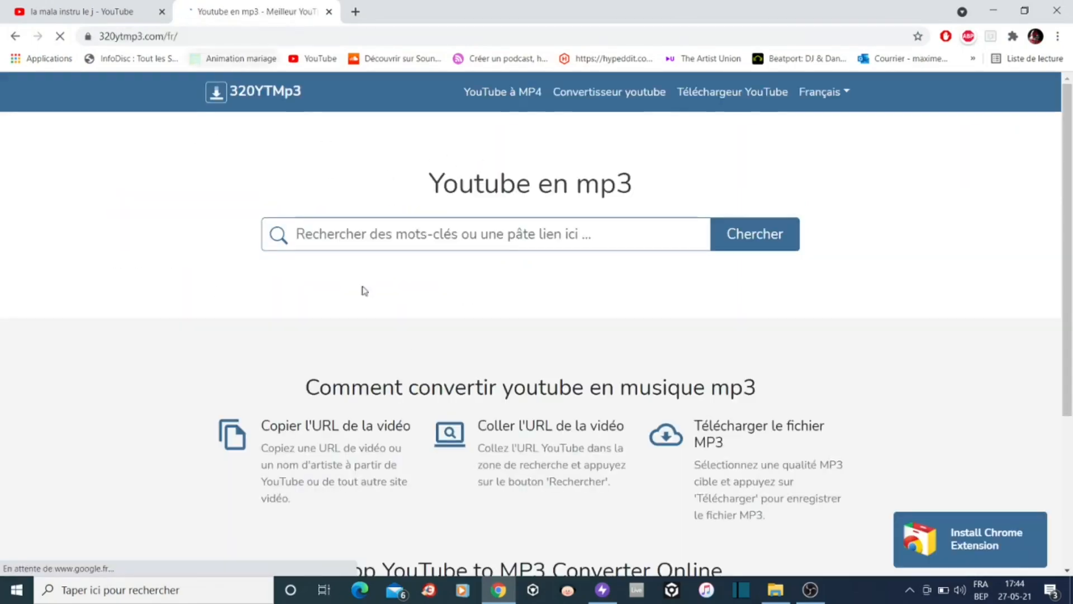
{"action": "scroll", "coordinate": [745, 235], "scroll_direction": "down", "scroll_amount": 4}
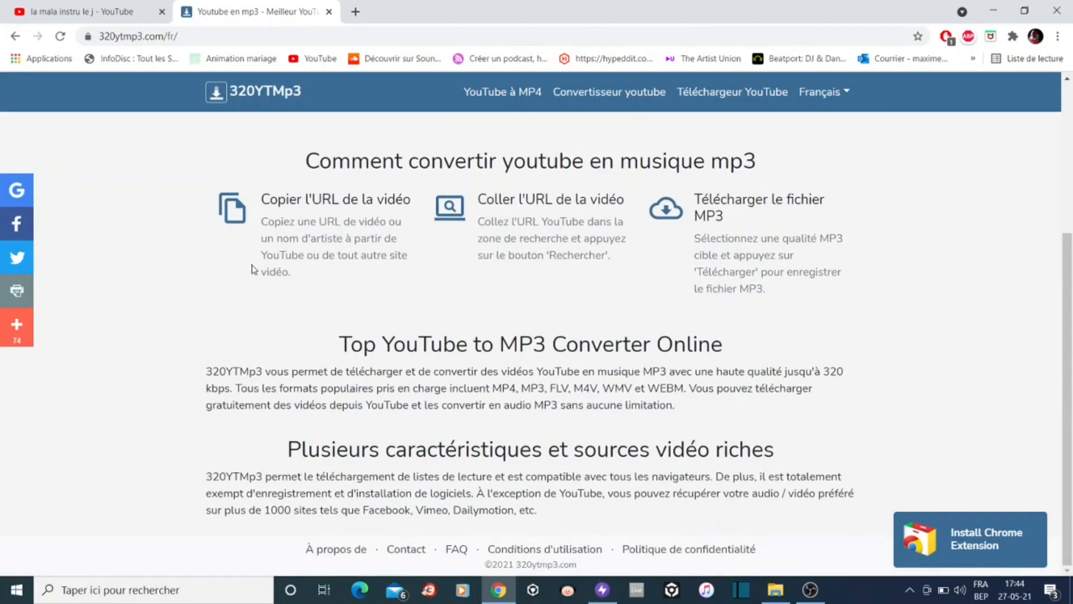
- Open Splitter.ai in a new tab, choose the 2 Stem Model and upload the song for separation
{"action": "left_click", "coordinate": [567, 591]}
{"action": "left_click", "coordinate": [355, 12]}
{"action": "left_click", "coordinate": [1057, 36]}
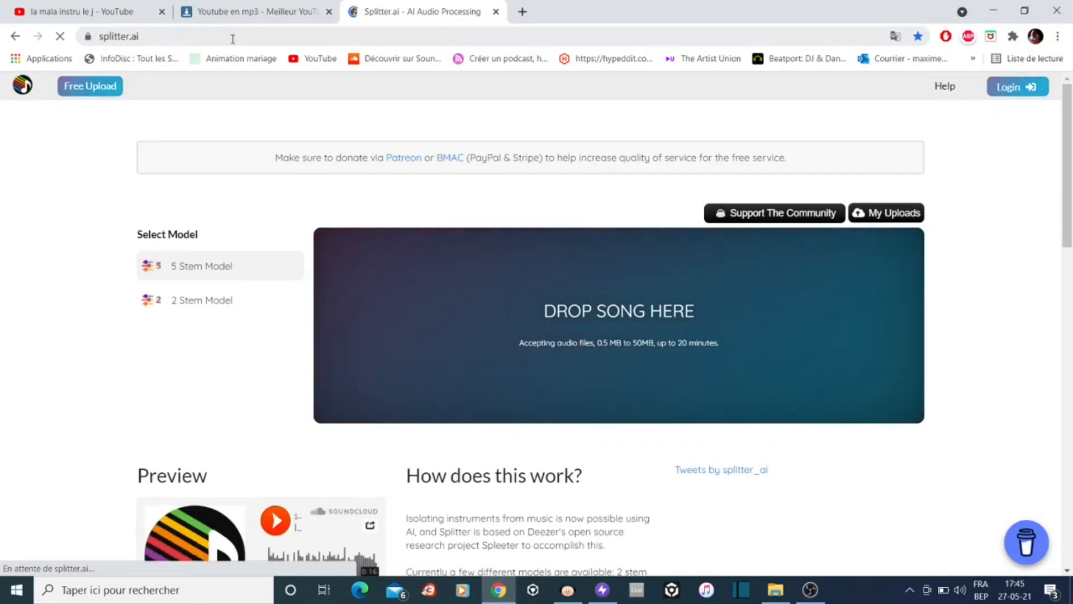
{"action": "left_click", "coordinate": [171, 306]}
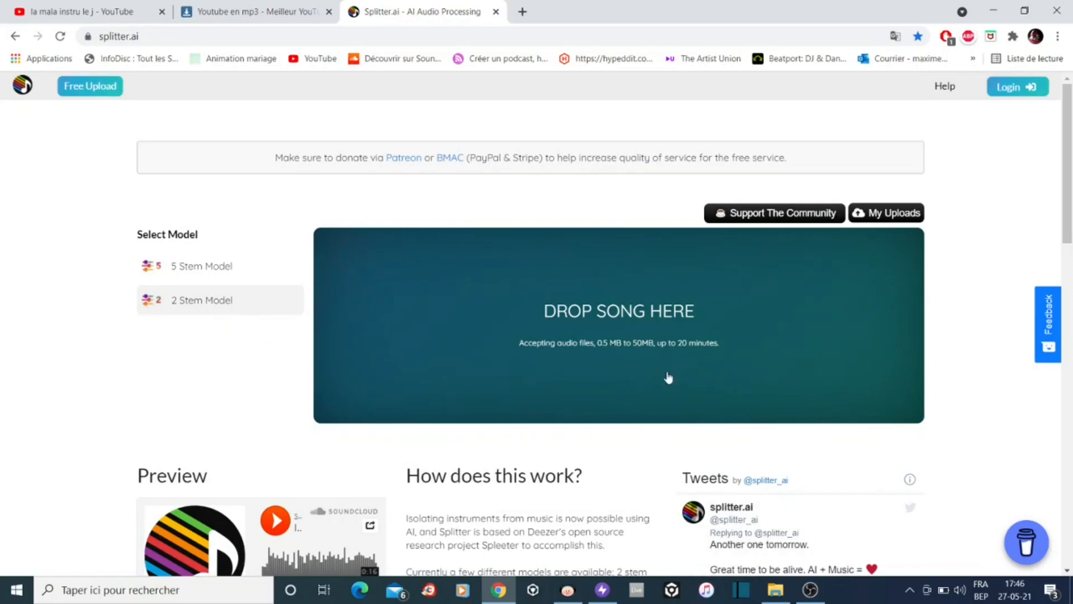
{"action": "left_click_drag", "start_coordinate": [718, 133], "coordinate": [595, 279]}
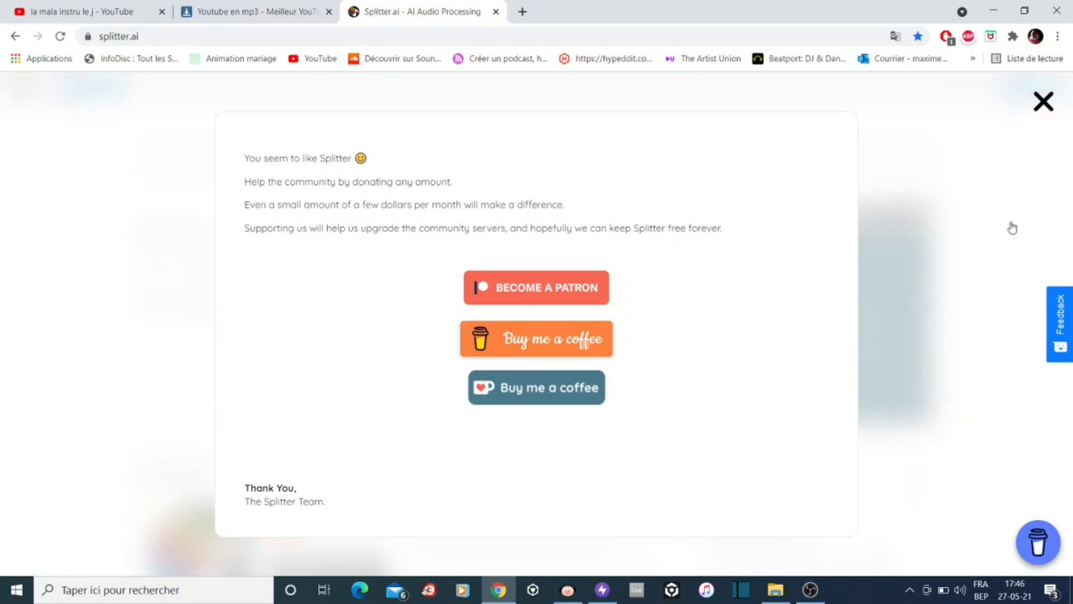
- Load the accompaniment stem from Chrome's downloads into Serato Studio
{"action": "left_click", "coordinate": [602, 589]}
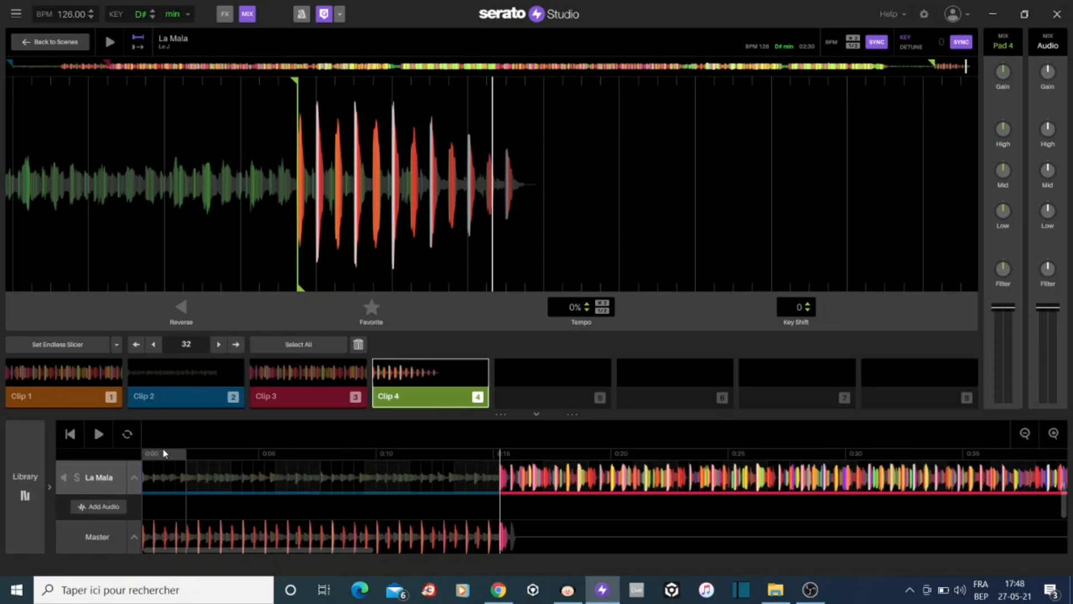
{"action": "left_click", "coordinate": [290, 382]}
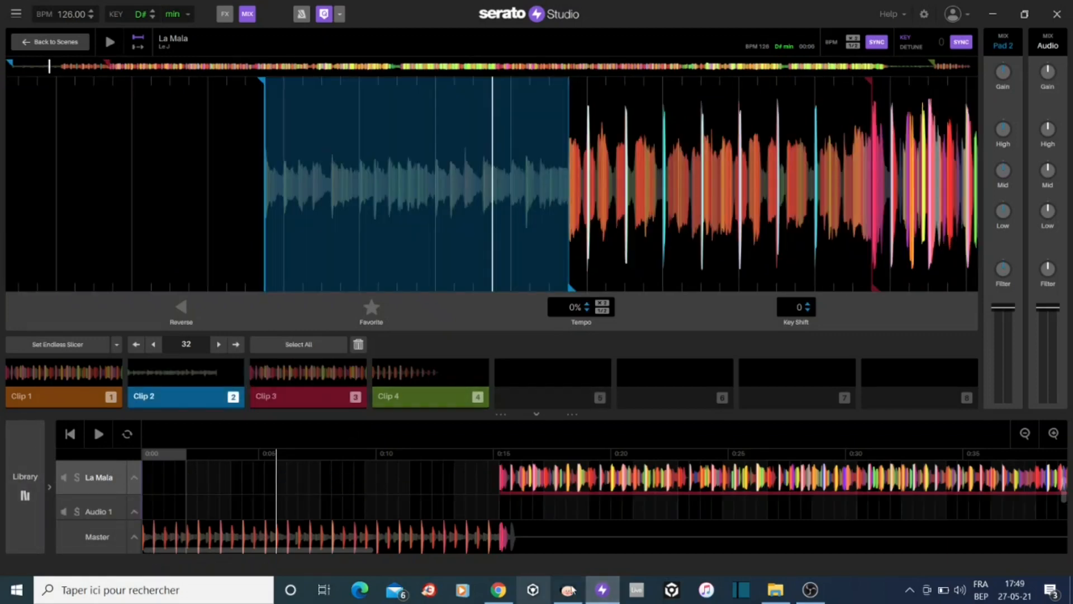
{"action": "left_click", "coordinate": [509, 590]}
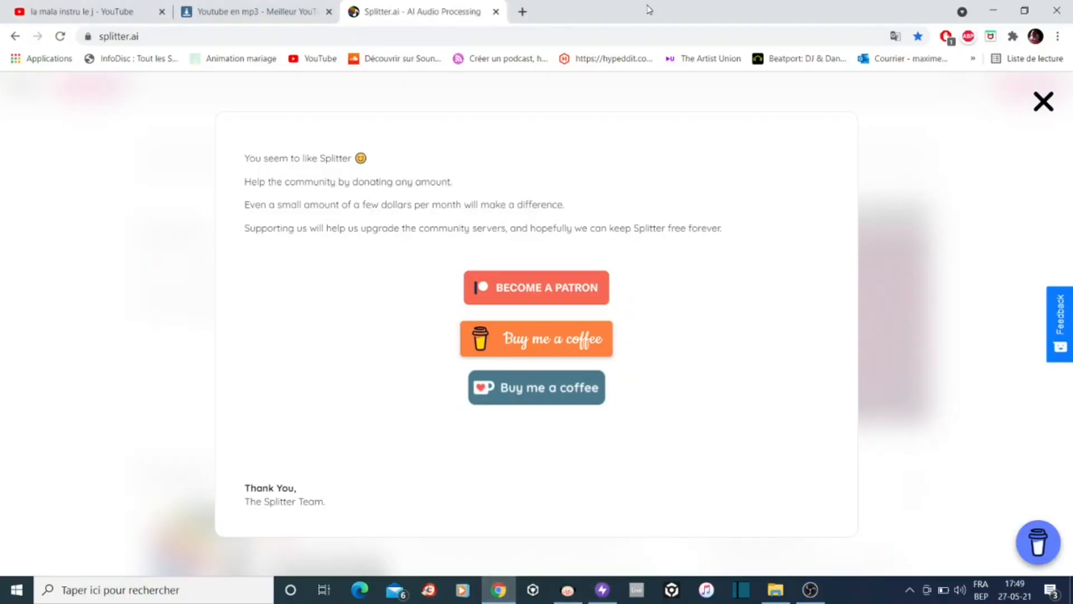
{"action": "key", "text": "ctrl+j"}
{"action": "left_click_drag", "start_coordinate": [450, 194], "coordinate": [282, 373]}
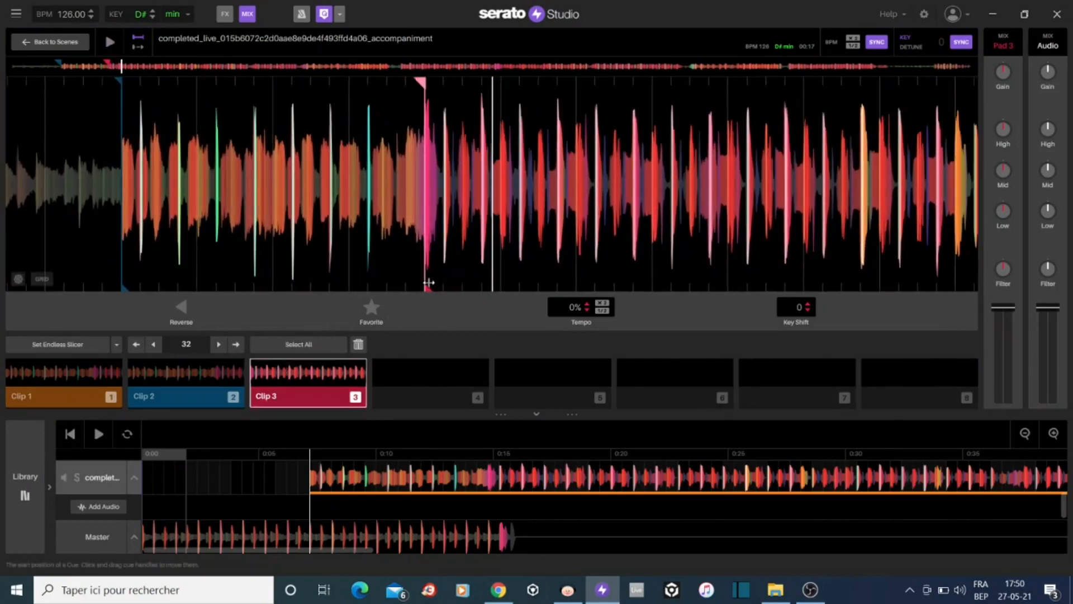
- Set Clip 3 of the accompaniment to about 15 seconds with its end marker and place it at the start of the accompaniment track
{"action": "mouse_move", "coordinate": [426, 284]}
{"action": "left_mouse_down"}
{"action": "mouse_move", "coordinate": [538, 275]}
{"action": "mouse_move", "coordinate": [652, 285]}
{"action": "mouse_move", "coordinate": [922, 280]}
{"action": "mouse_move", "coordinate": [721, 283]}
{"action": "left_mouse_up"}
{"action": "left_click_drag", "start_coordinate": [299, 392], "coordinate": [235, 488]}
{"action": "scroll", "coordinate": [560, 501], "scroll_direction": "up", "scroll_amount": 2}
{"action": "scroll", "coordinate": [537, 515], "scroll_direction": "down", "scroll_amount": 2}
{"action": "scroll", "coordinate": [525, 490], "scroll_direction": "up", "scroll_amount": 2}
{"action": "left_click", "coordinate": [485, 485]}
{"action": "scroll", "coordinate": [436, 480], "scroll_direction": "down", "scroll_amount": 2}
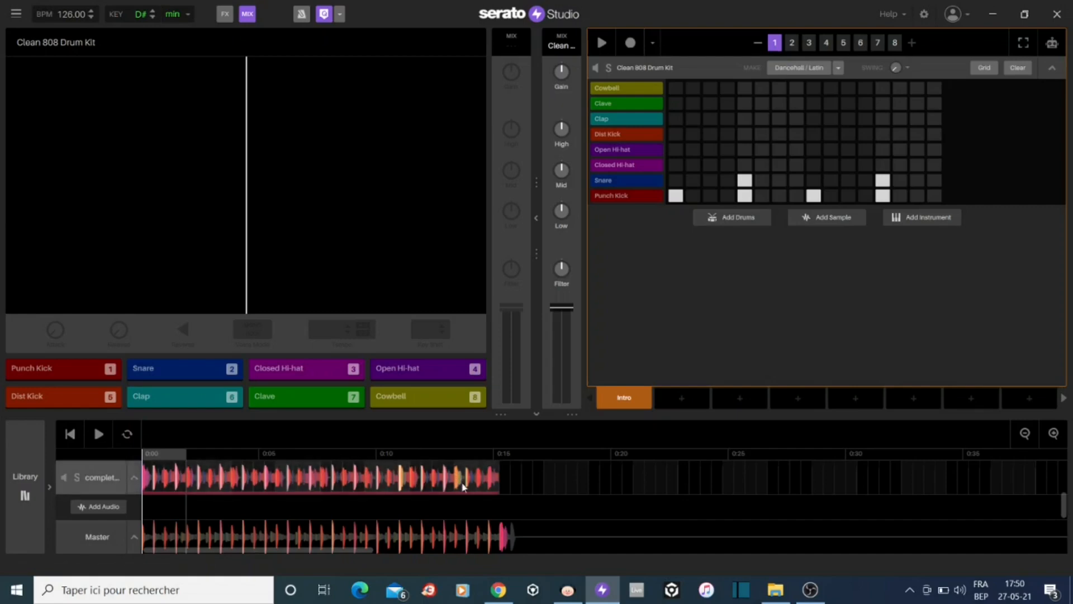
- Check in the timeline how the end of the accompaniment clip lines up with the start of the La Mala clip
{"action": "scroll", "coordinate": [497, 492], "scroll_direction": "up", "scroll_amount": 2}
{"action": "scroll", "coordinate": [525, 481], "scroll_direction": "down", "scroll_amount": 2}
{"action": "scroll", "coordinate": [530, 474], "scroll_direction": "up", "scroll_amount": 2}
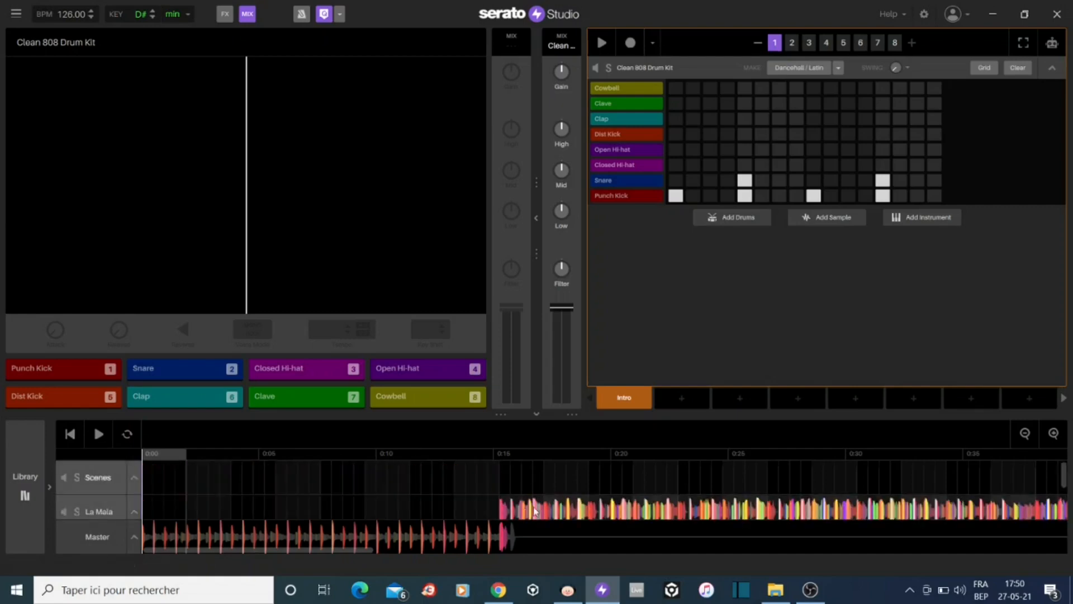
{"action": "left_click", "coordinate": [513, 498]}
{"action": "mouse_move", "coordinate": [513, 497]}
{"action": "left_mouse_down"}
{"action": "mouse_move", "coordinate": [589, 505]}
{"action": "mouse_move", "coordinate": [551, 503]}
{"action": "left_mouse_up"}
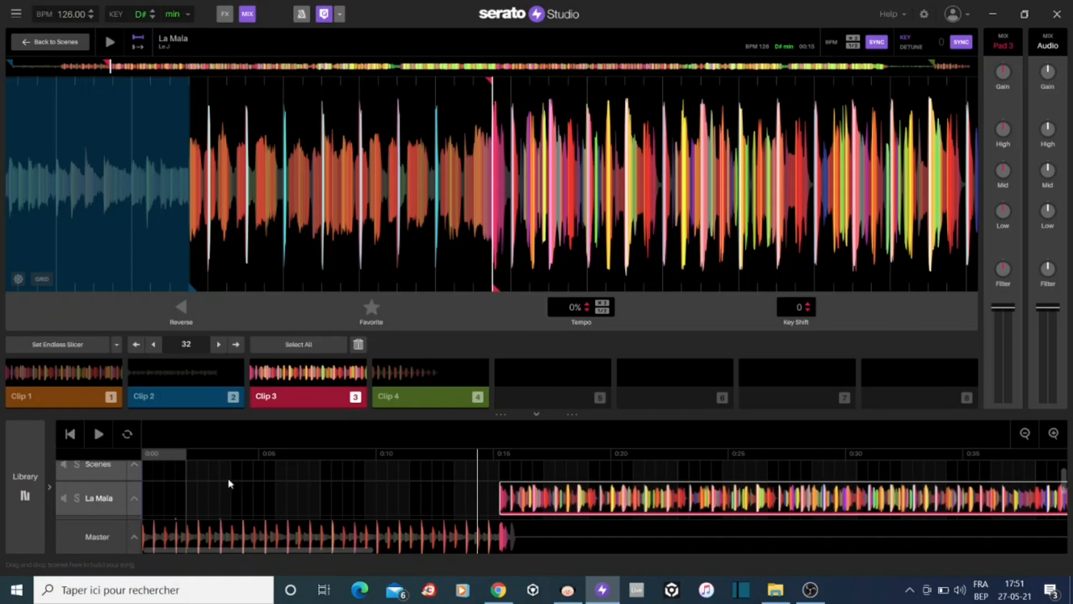
- Open the master channel and play back the arrangement to check the levels and the transition from the intro into La Mala
{"action": "left_click", "coordinate": [337, 527]}
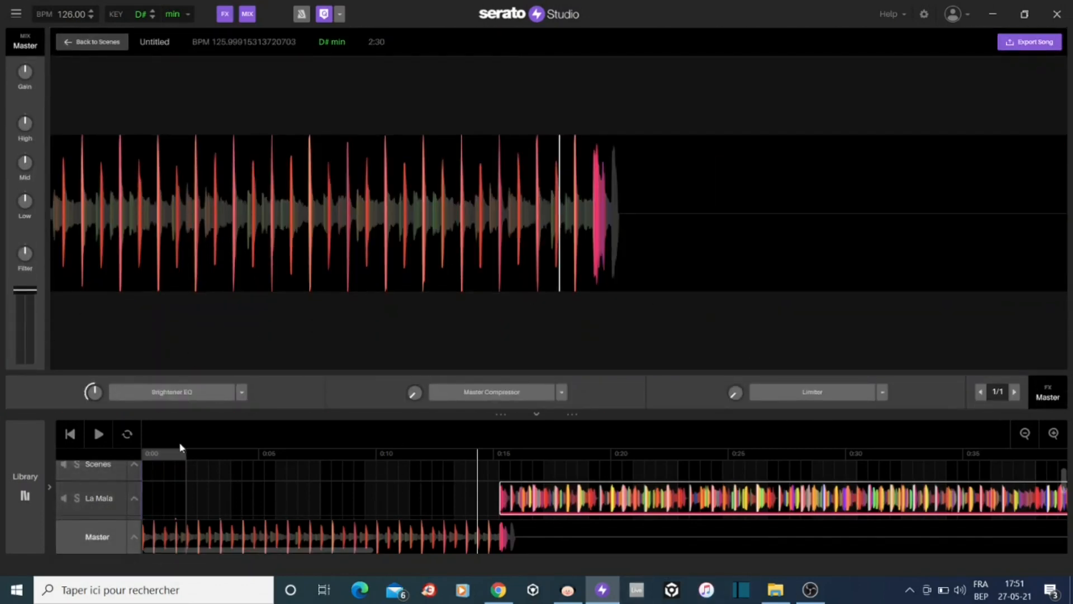
{"action": "left_click", "coordinate": [98, 433]}
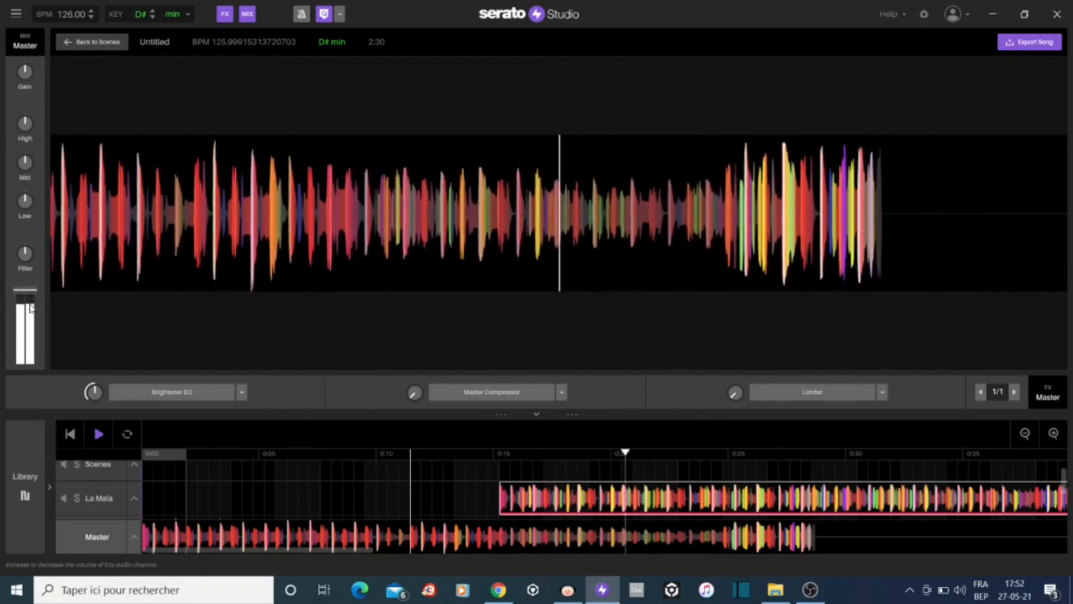
{"action": "left_click", "coordinate": [100, 433]}
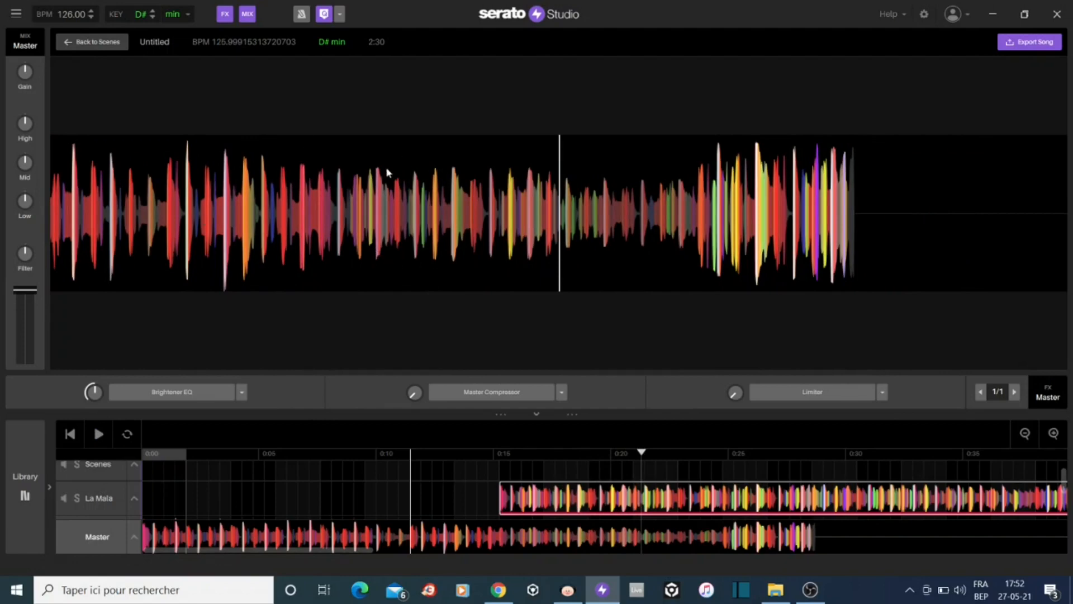
- Lower the accompaniment track's audio channel gain to -3.40 dB
{"action": "left_click", "coordinate": [232, 538]}
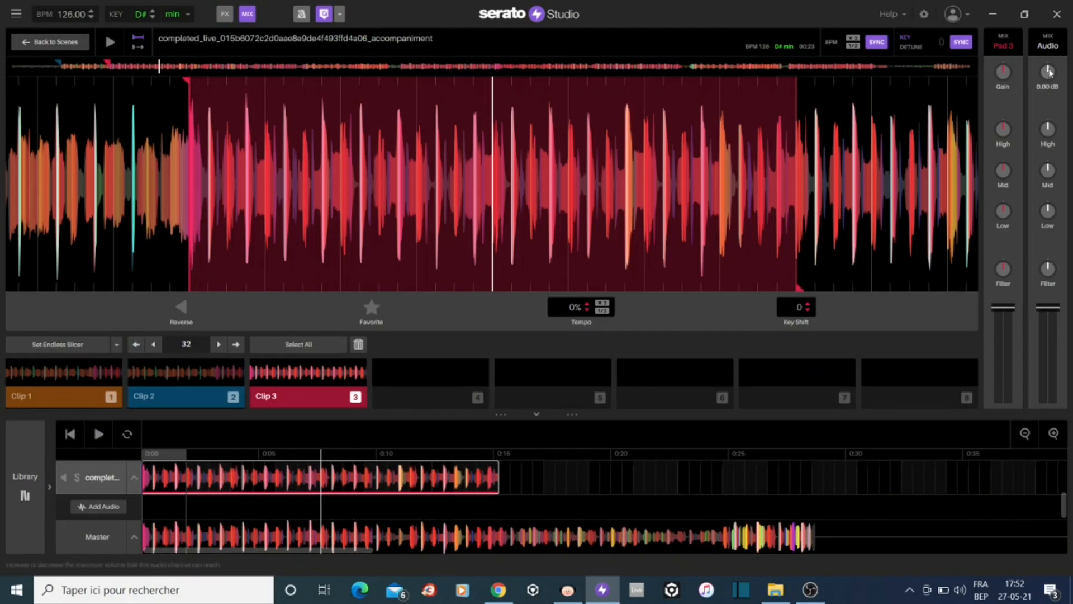
{"action": "left_click_drag", "start_coordinate": [1047, 71], "coordinate": [1047, 68]}
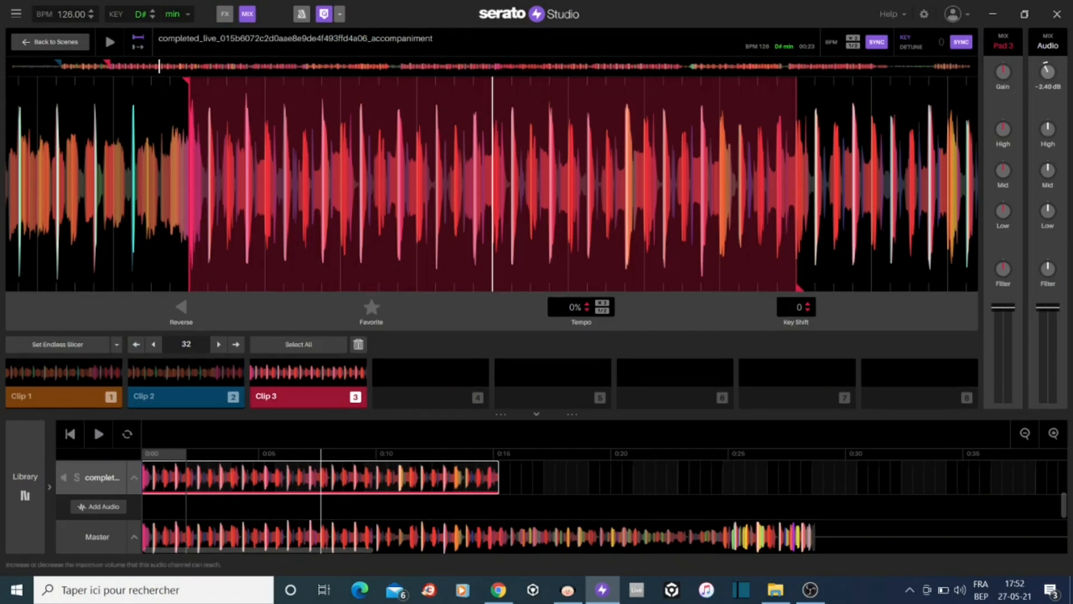